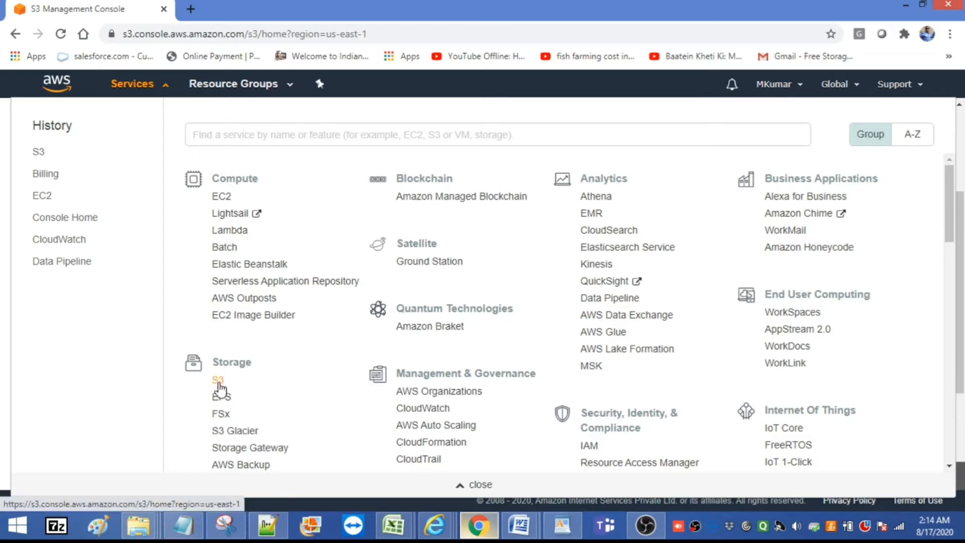
# Open the S3 service and start creating a bucket named testaug
pyautogui.click(219, 386)
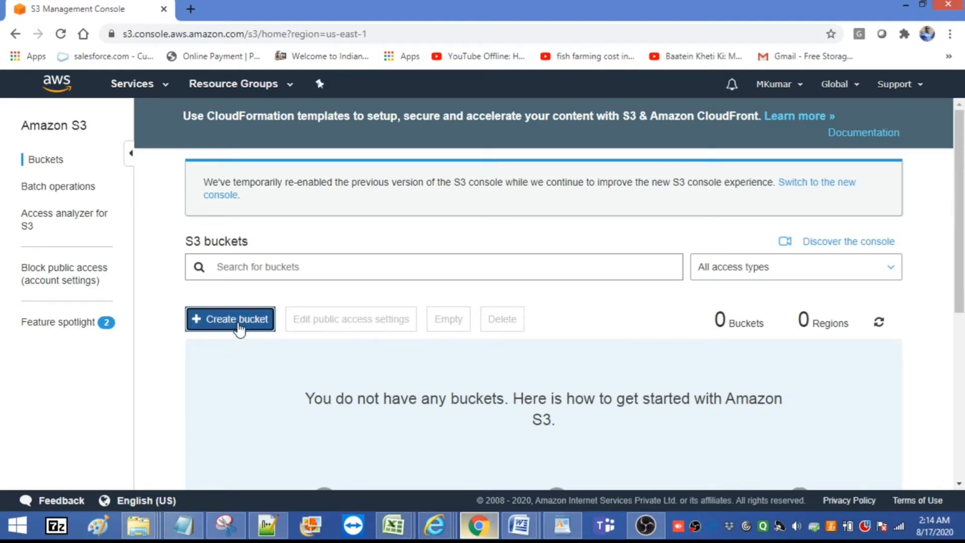
pyautogui.click(239, 326)
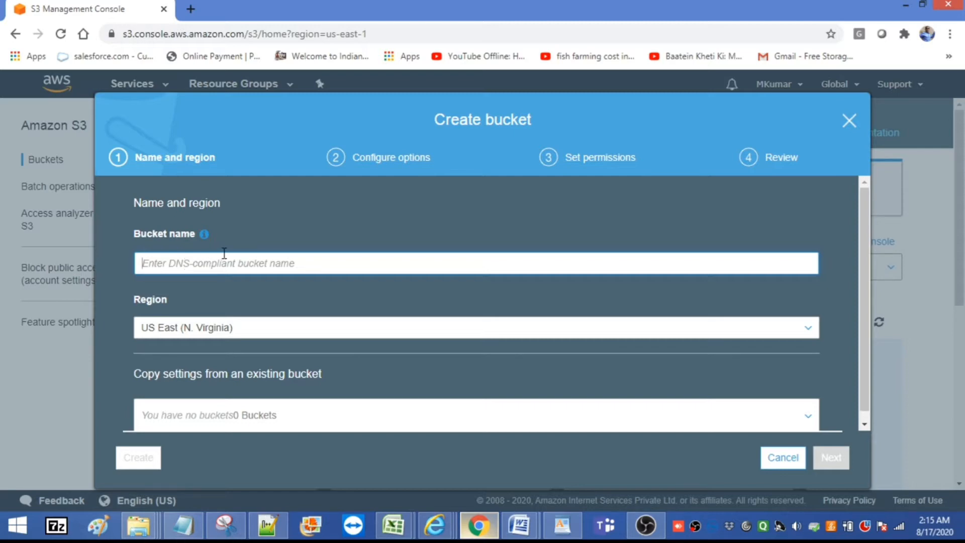
pyautogui.write('test')
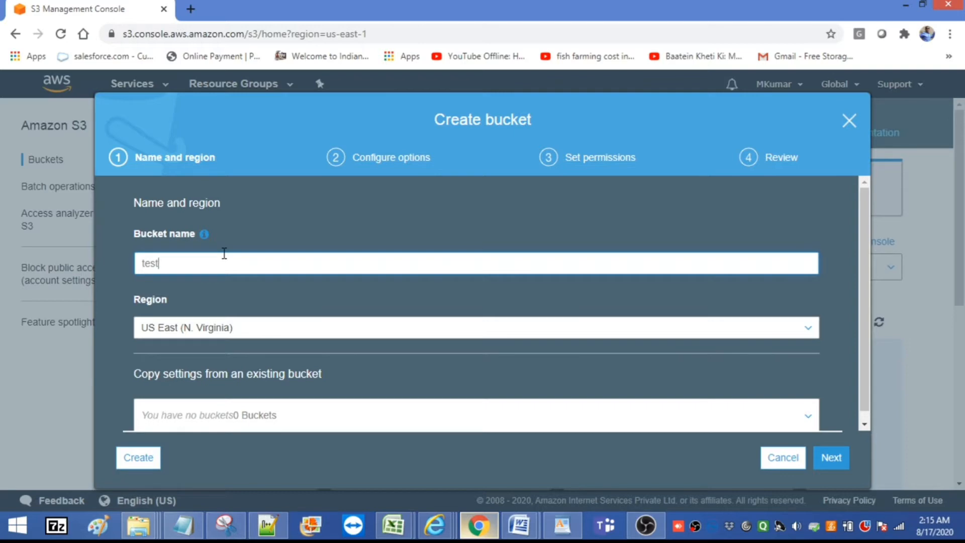
pyautogui.write('A')
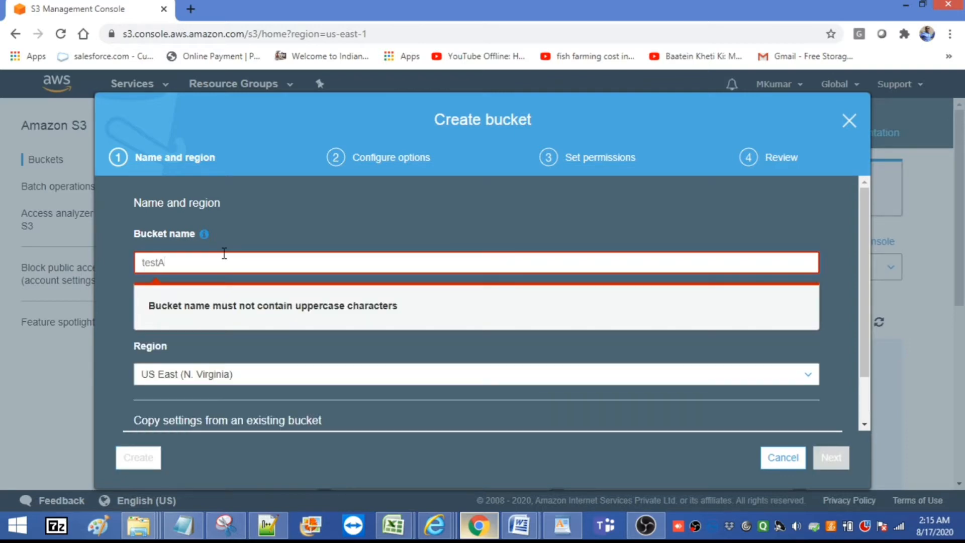
pyautogui.write('ug')
pyautogui.press('BackSpace')
pyautogui.press('BackSpace')
pyautogui.press('BackSpace')
pyautogui.press('BackSpace')
pyautogui.press('BackSpace')
pyautogui.write('st')
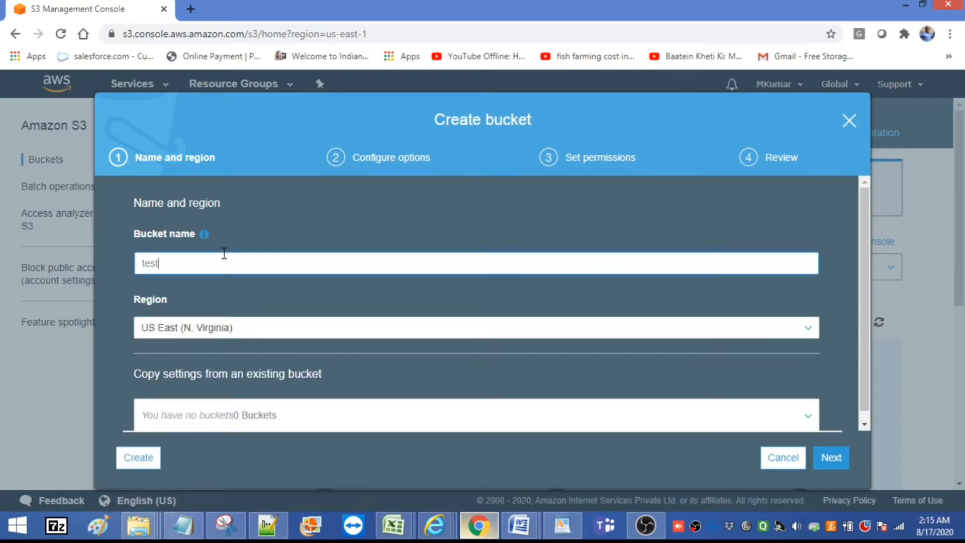
pyautogui.write('aug')
# Check the available regions, keep US East (N. Virginia), and try to continue with the bucket name testaug
pyautogui.click(812, 334)
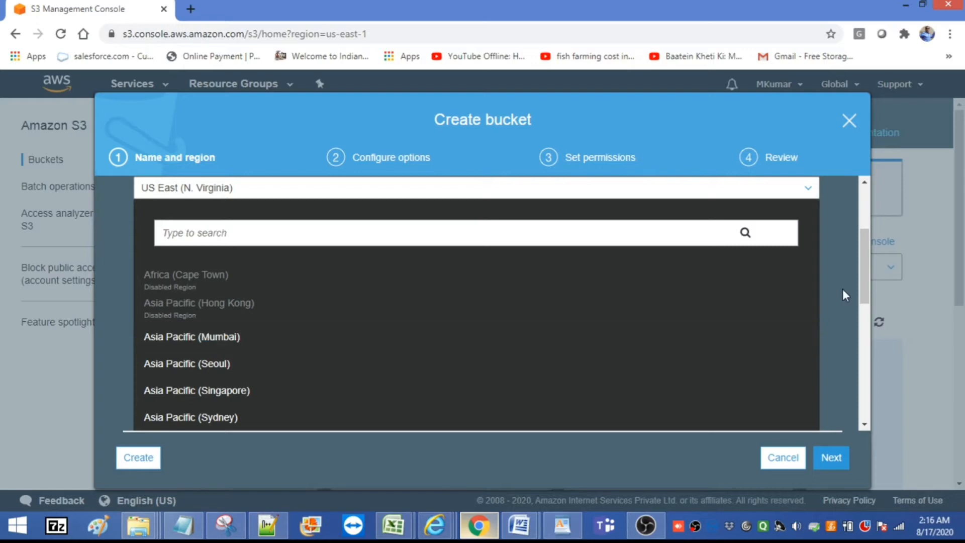
pyautogui.click(829, 248)
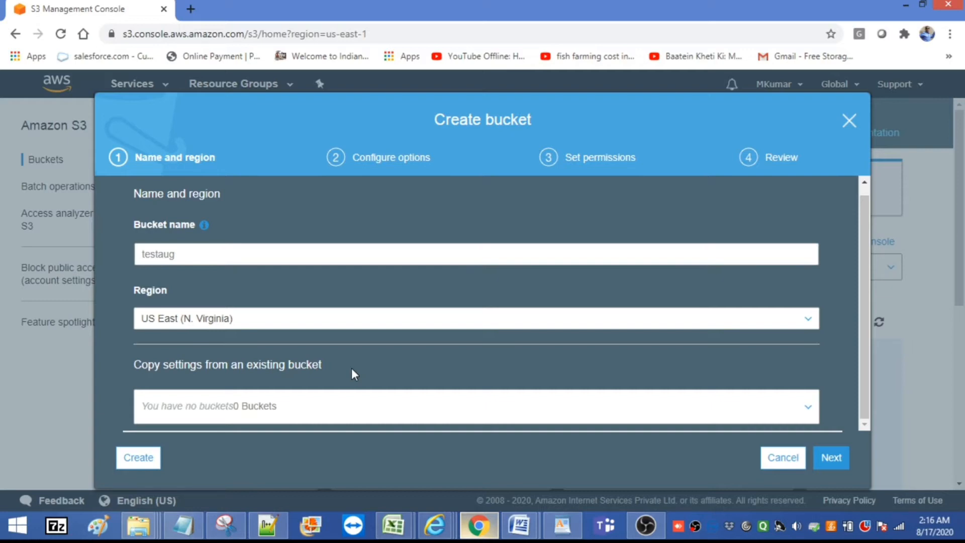
pyautogui.click(832, 459)
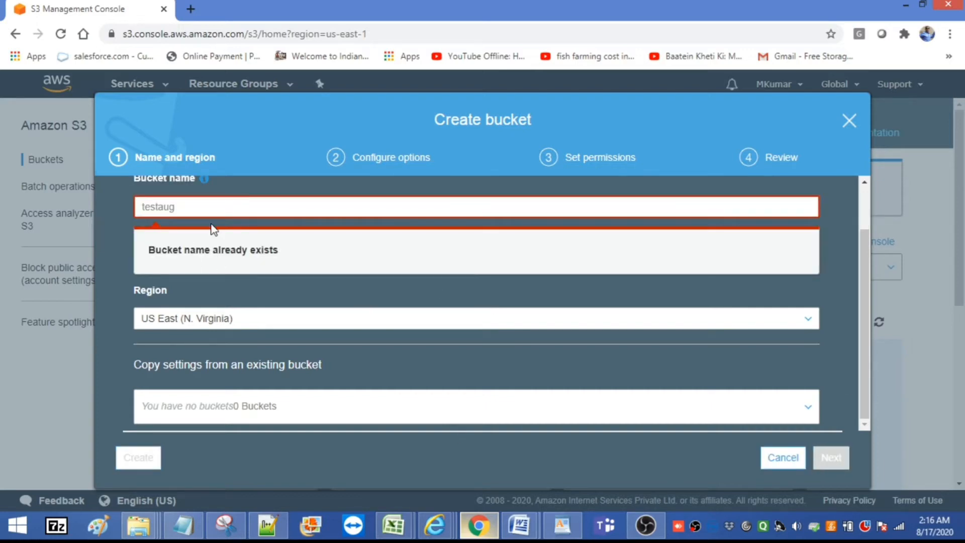
# Change the bucket name to testaug1 and continue to the configuration options
pyautogui.click(181, 209)
pyautogui.write('1')
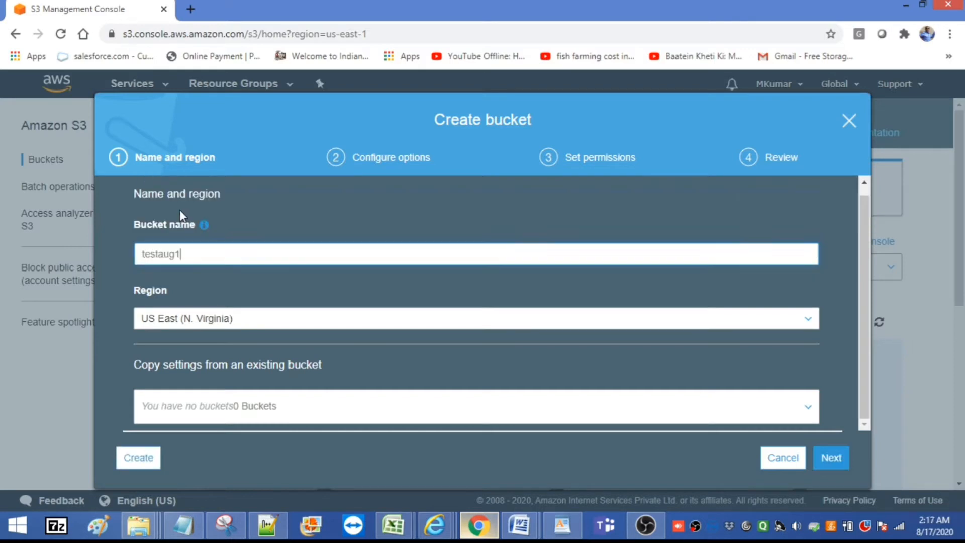
pyautogui.click(833, 458)
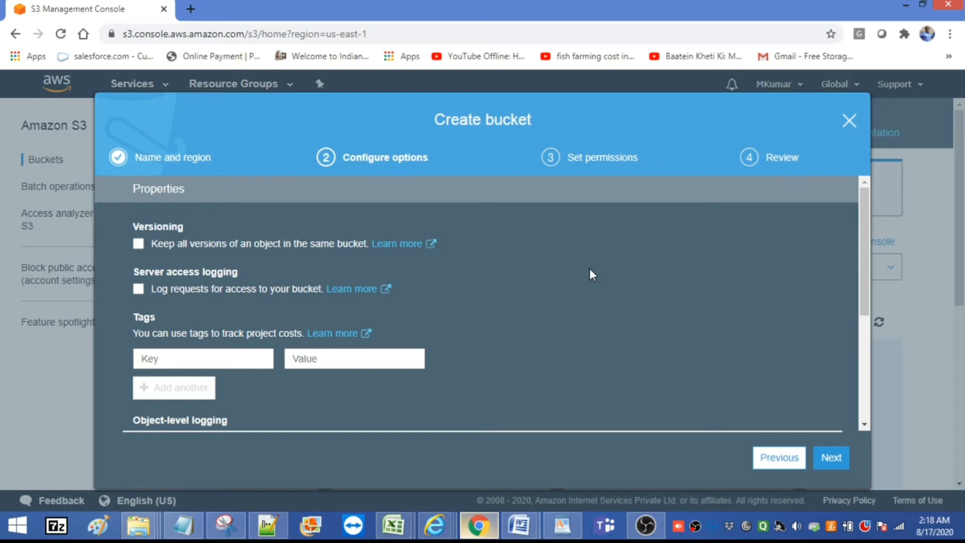
# Review the bucket's configuration options including the advanced object lock setting, keep the defaults, and continue to the permissions
pyautogui.moveTo(866, 272); pyautogui.dragTo(867, 355)
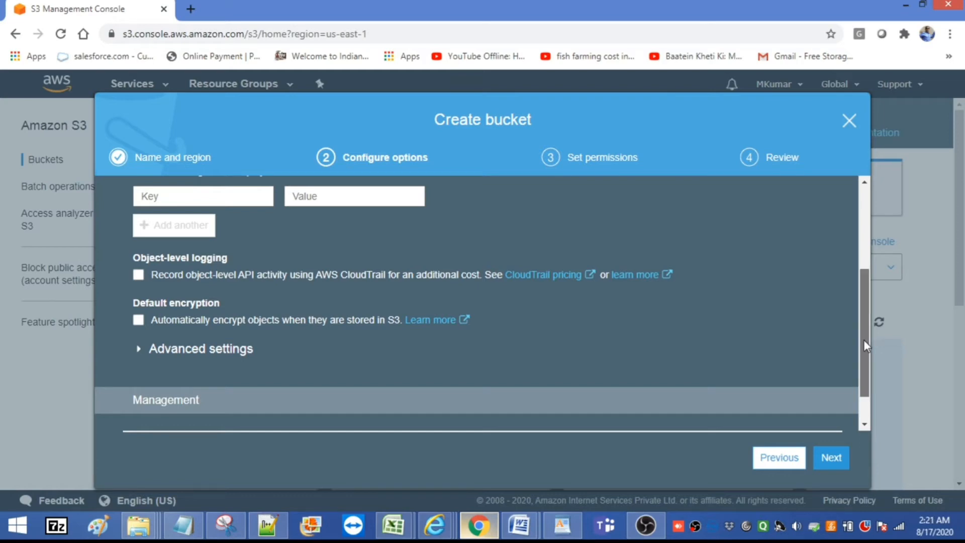
pyautogui.scroll(-1, 864, 348)
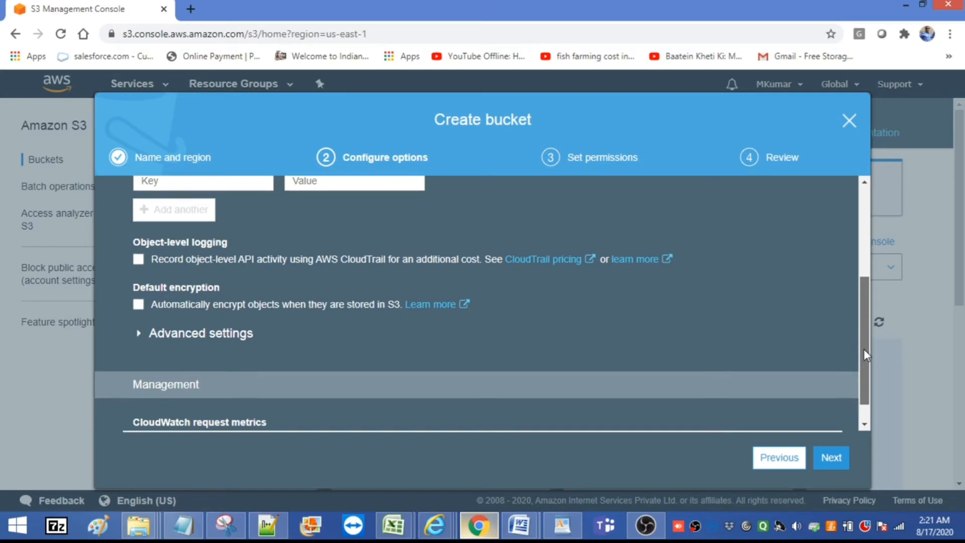
pyautogui.click(143, 326)
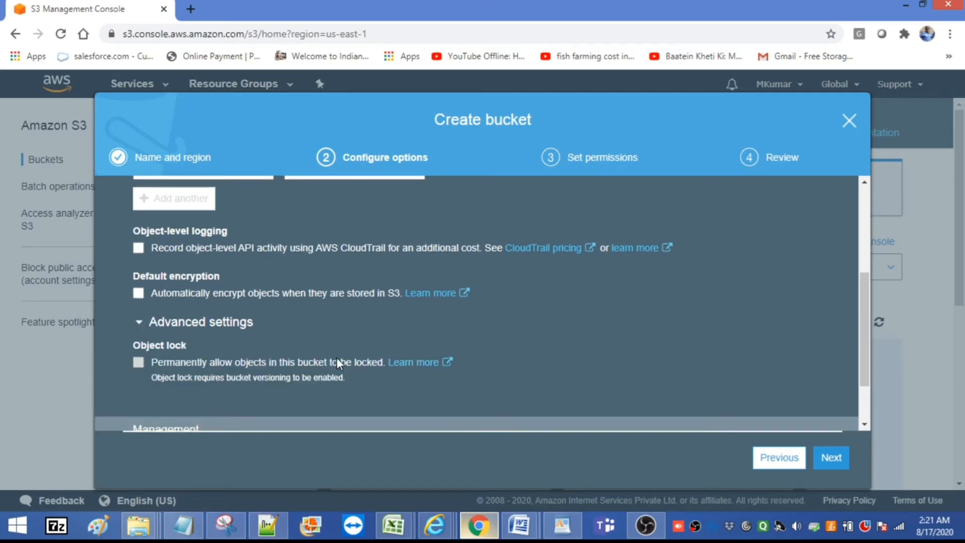
pyautogui.moveTo(865, 322); pyautogui.dragTo(866, 336)
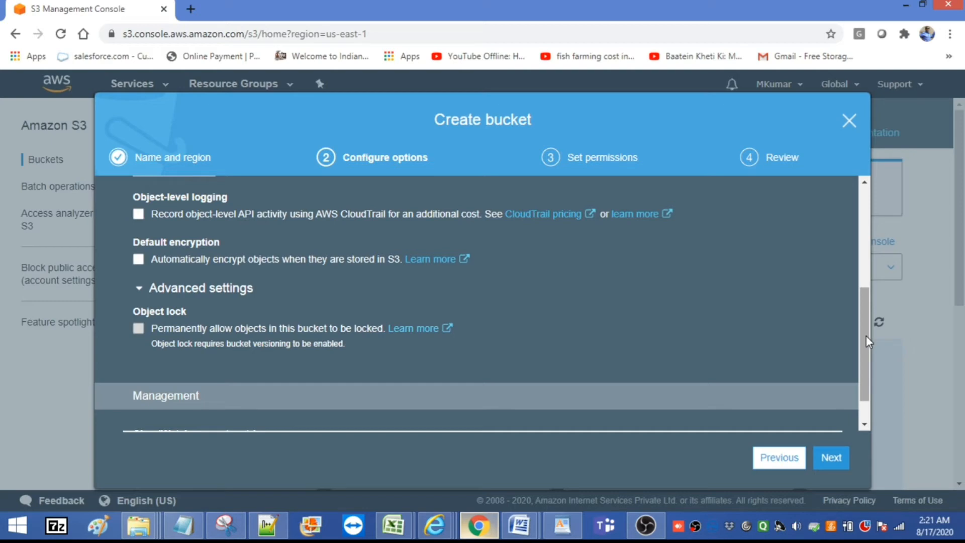
pyautogui.click(832, 458)
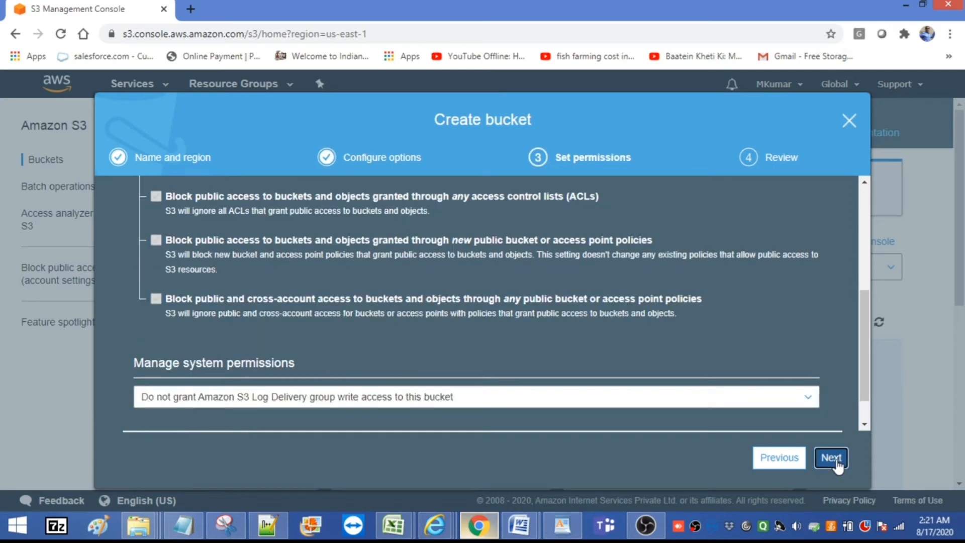
# Go through the public access settings, keep Block all public access on, and continue to the review
pyautogui.moveTo(865, 357); pyautogui.dragTo(857, 216)
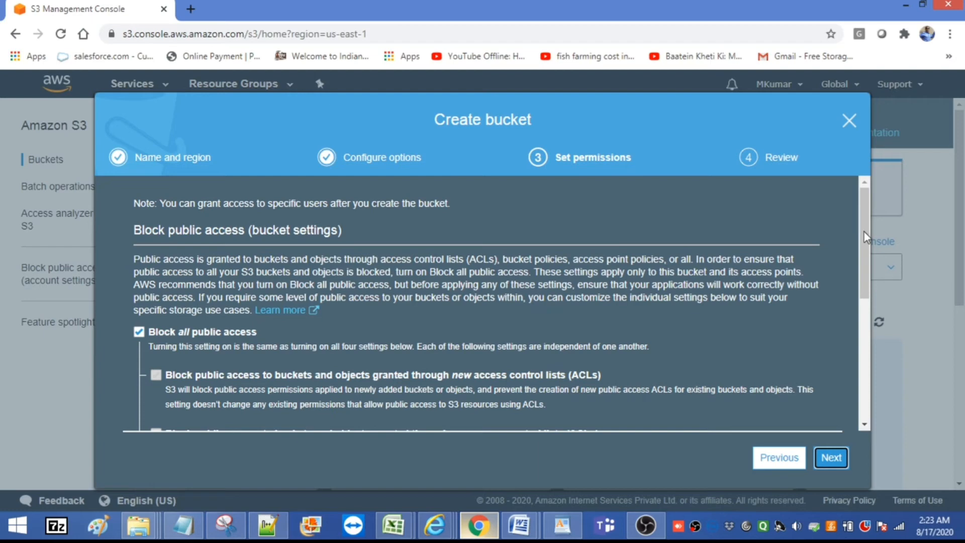
pyautogui.moveTo(864, 231); pyautogui.dragTo(874, 343)
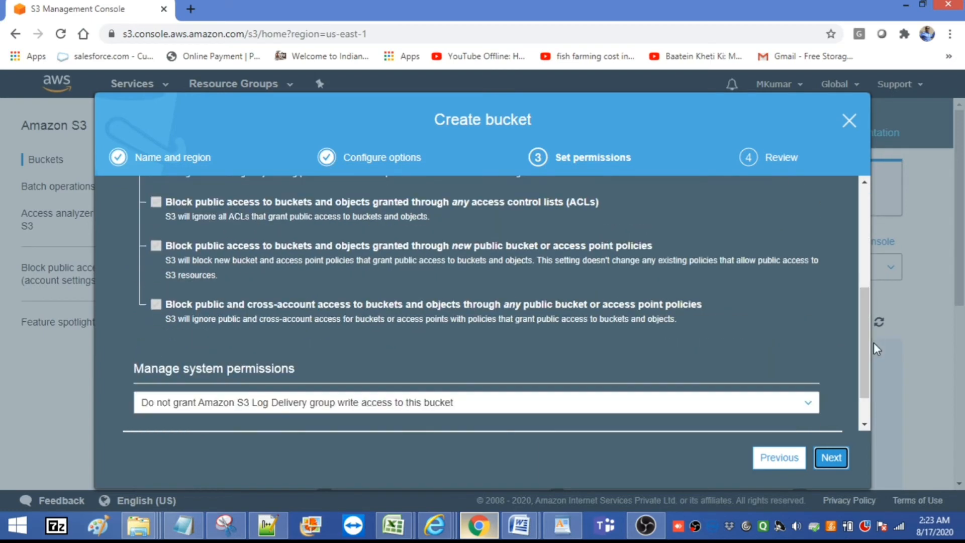
pyautogui.click(831, 458)
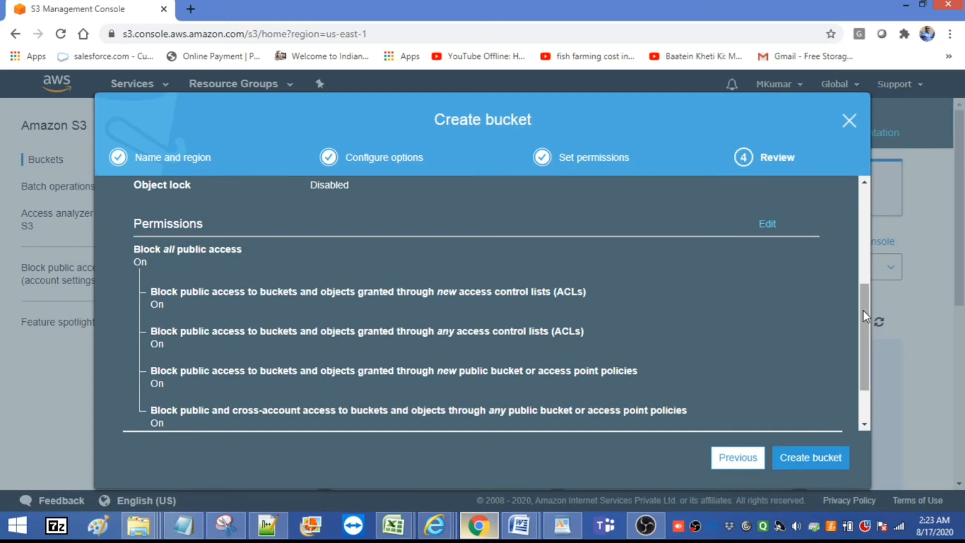
# Check the summary of the name, options and permissions, and create the testaug1 bucket
pyautogui.moveTo(863, 310); pyautogui.dragTo(864, 203)
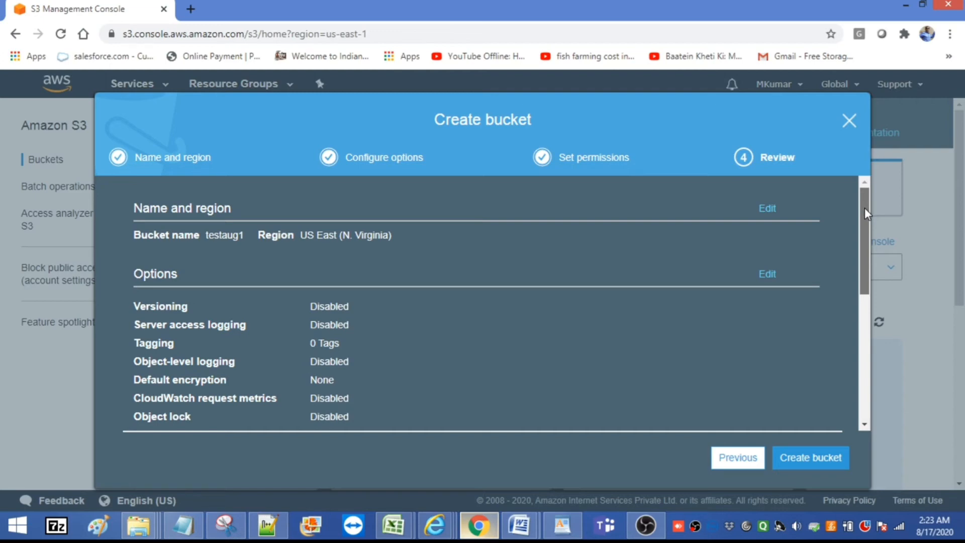
pyautogui.moveTo(865, 212)
pyautogui.mouseDown()
pyautogui.moveTo(865, 253)
pyautogui.moveTo(863, 215)
pyautogui.mouseUp()
pyautogui.click(804, 460)
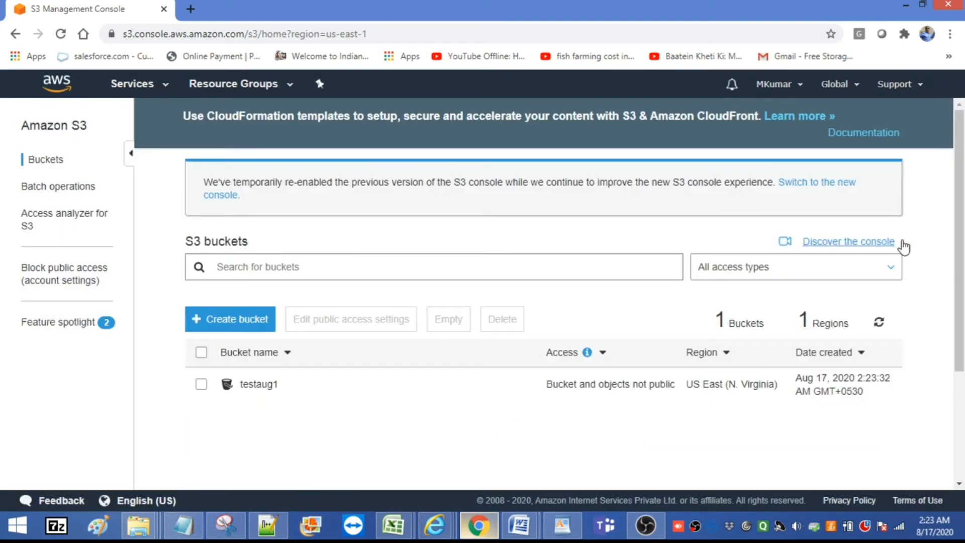
# Open the testaug1 bucket and examine its property settings, from versioning and logging to the advanced settings
pyautogui.scroll(-2, 961, 236)
pyautogui.scroll(-1, 961, 236)
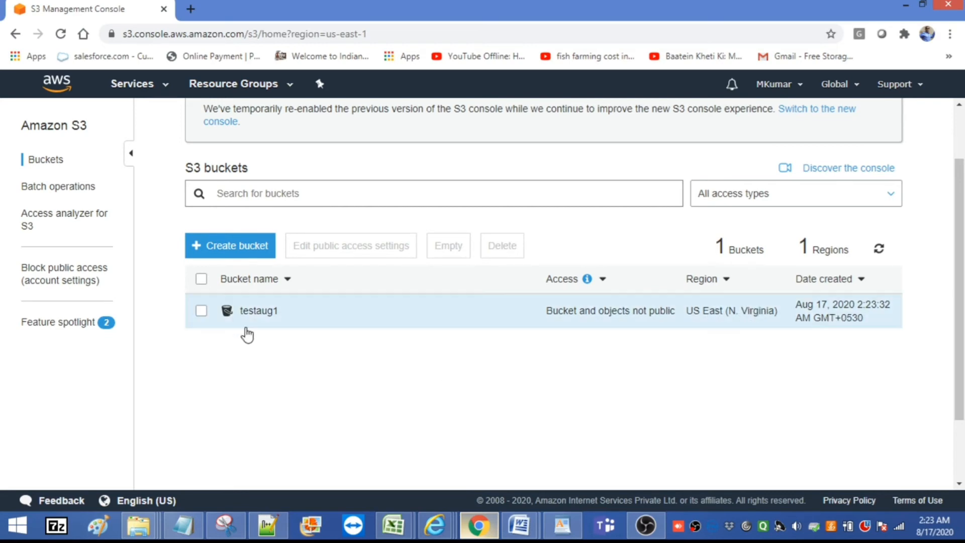
pyautogui.click(249, 314)
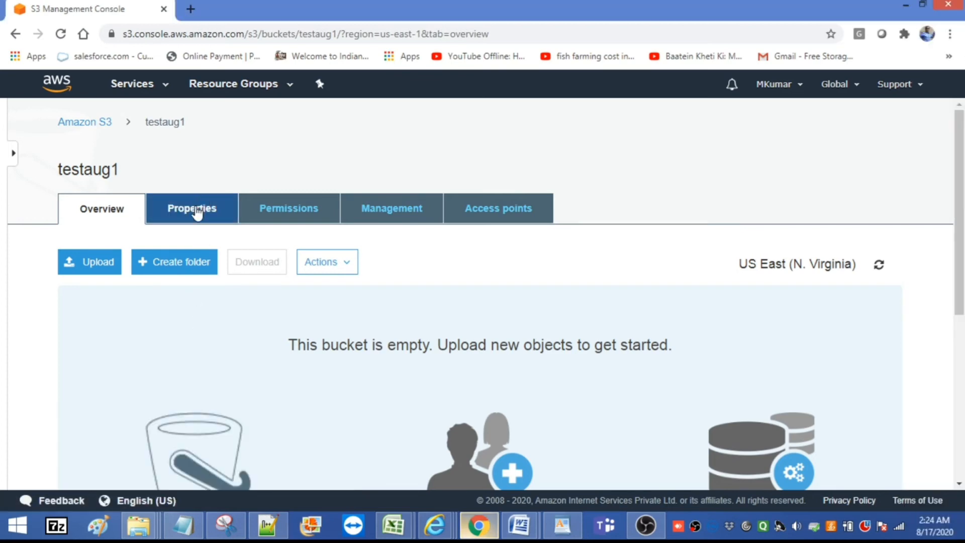
pyautogui.click(196, 211)
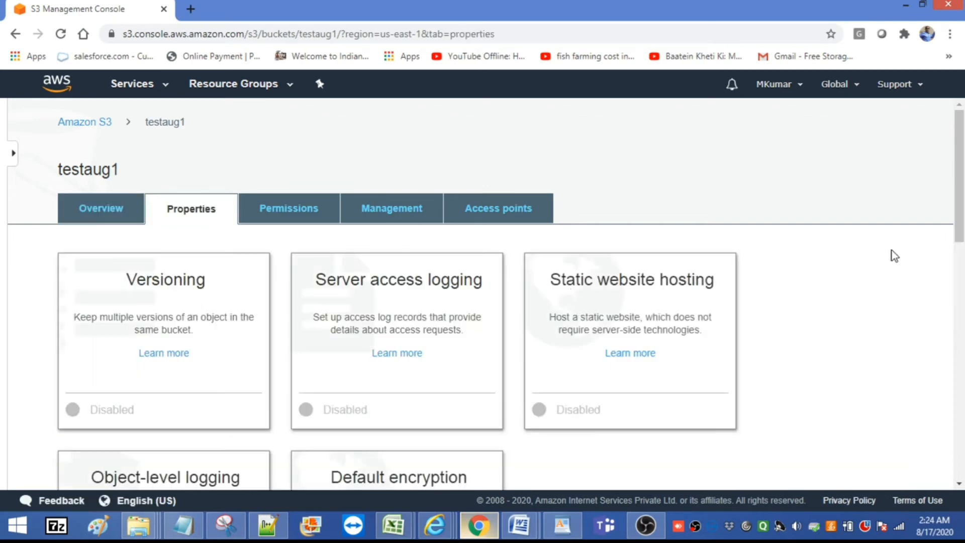
pyautogui.moveTo(959, 205); pyautogui.dragTo(959, 228)
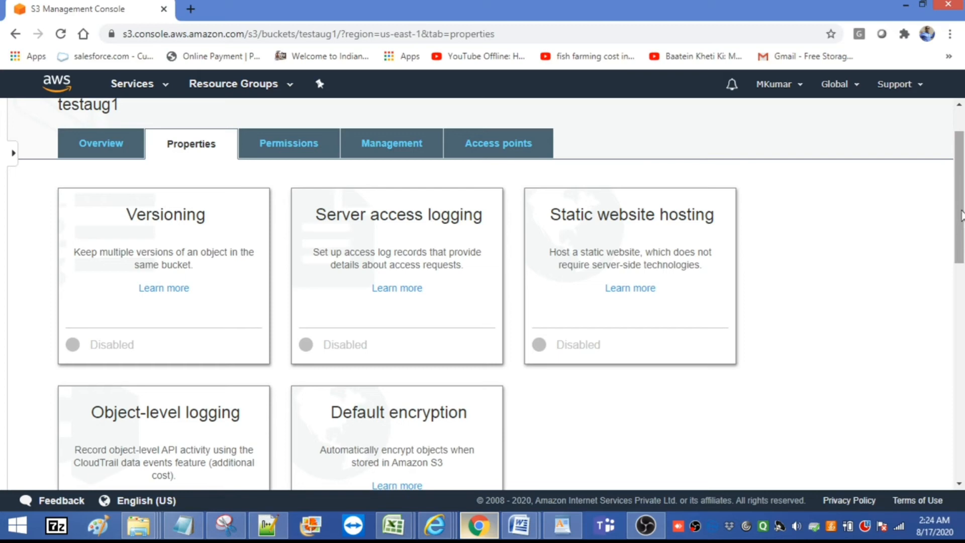
pyautogui.moveTo(959, 226); pyautogui.dragTo(962, 256)
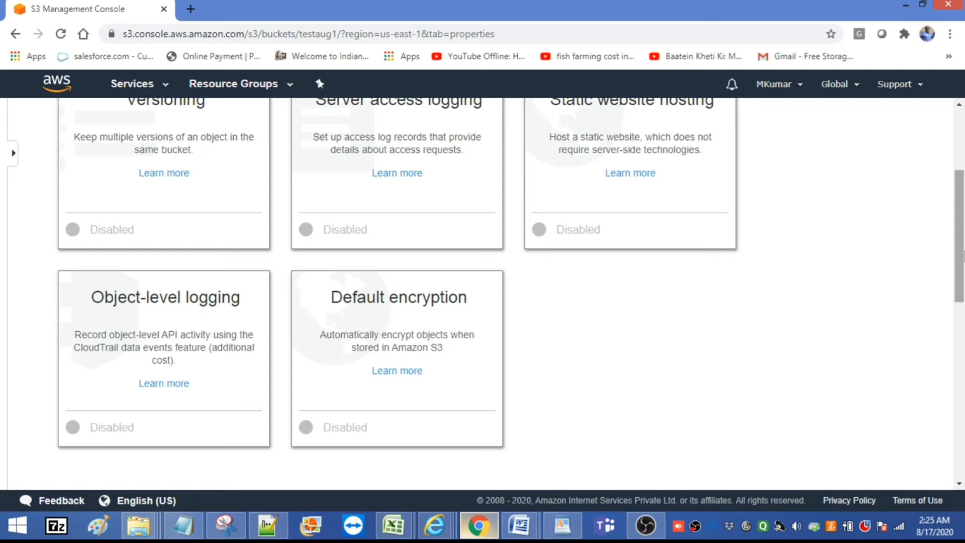
pyautogui.scroll(1, 963, 255)
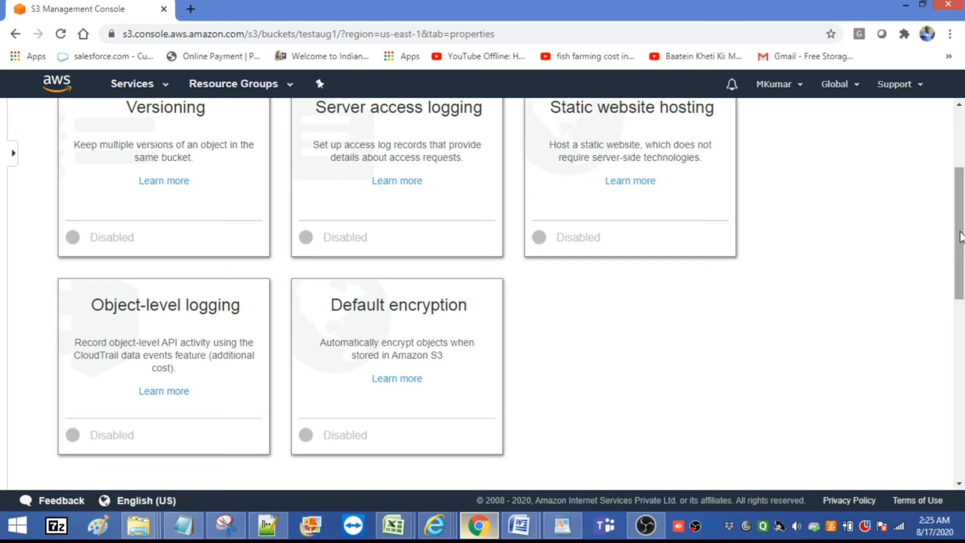
pyautogui.moveTo(962, 251); pyautogui.dragTo(963, 365)
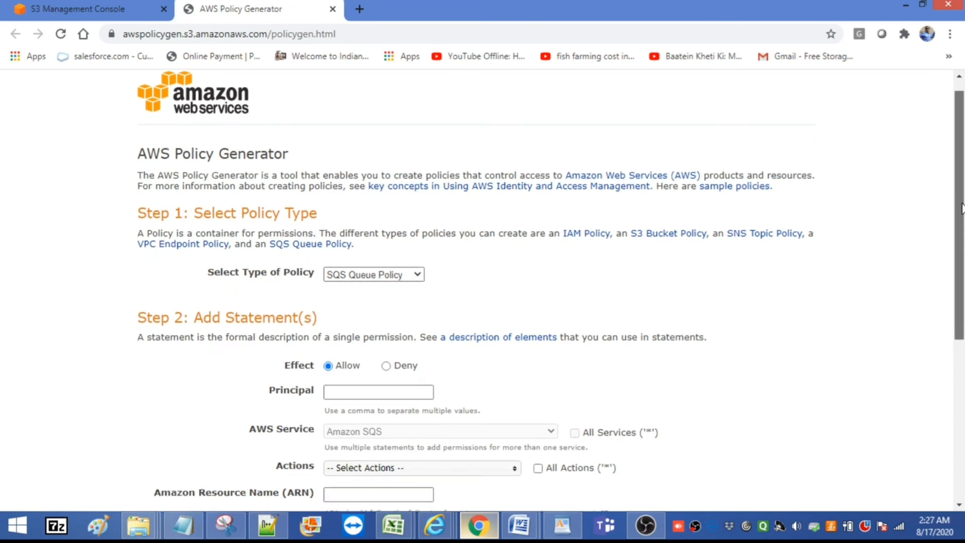
# Look over the AWS Policy Generator page, return to the testaug1 bucket's permissions, and open the CORS configuration
pyautogui.moveTo(962, 203); pyautogui.dragTo(959, 49)
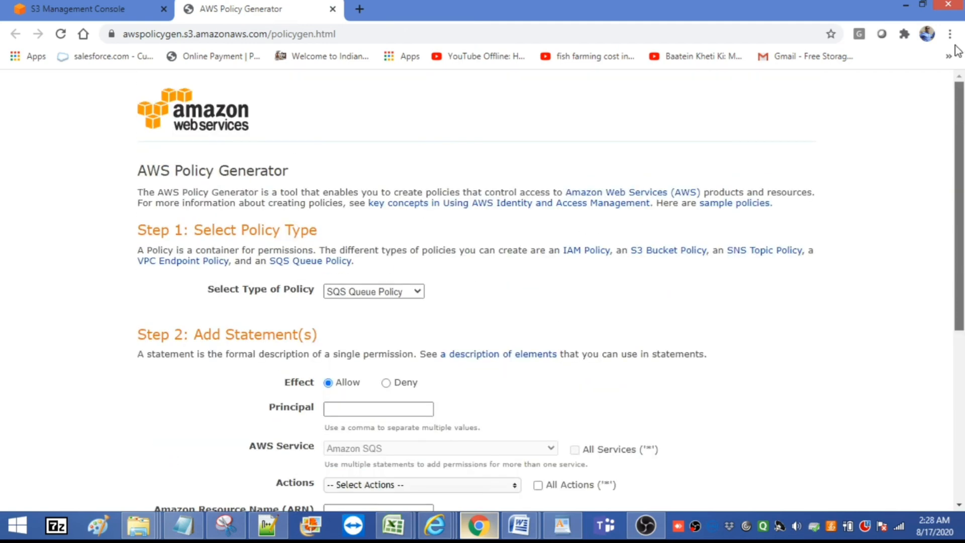
pyautogui.click(71, 10)
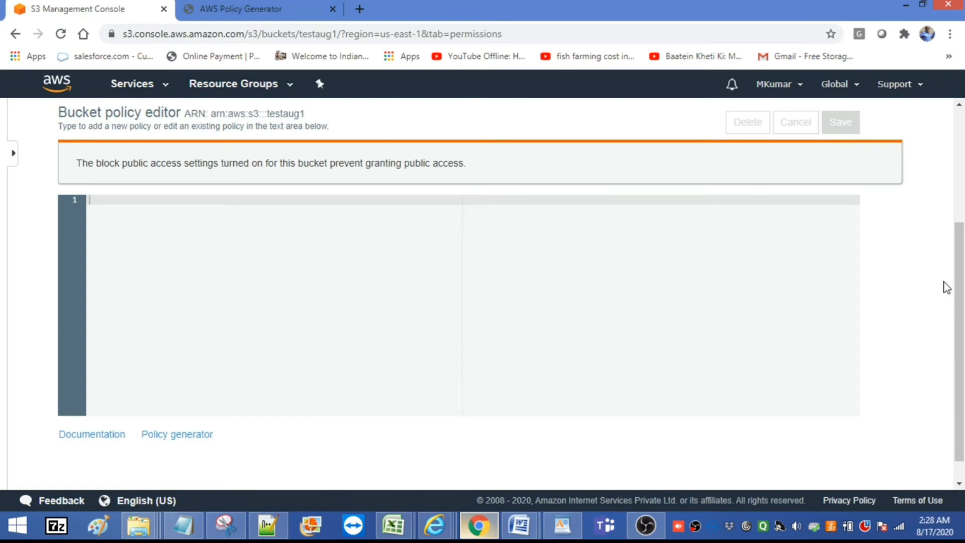
pyautogui.moveTo(960, 287); pyautogui.dragTo(783, 176)
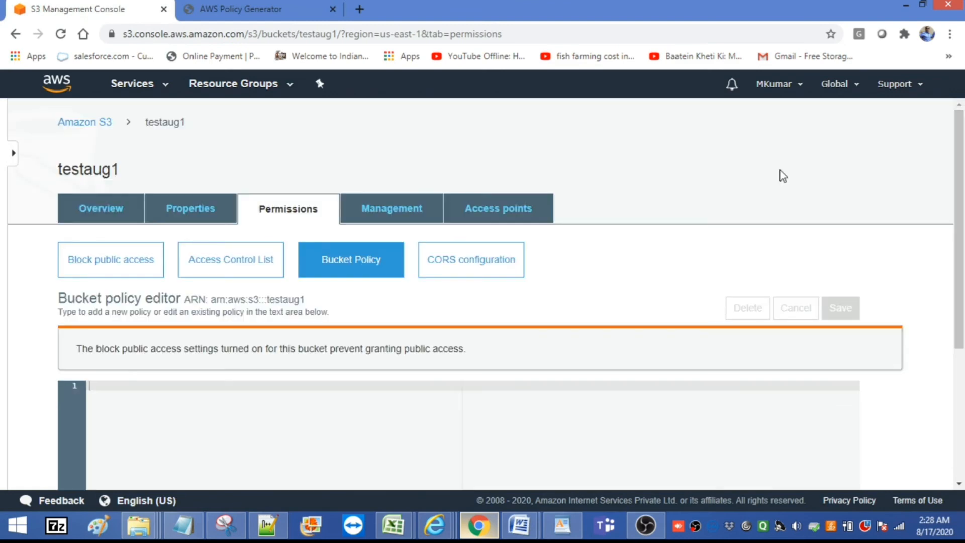
pyautogui.click(466, 271)
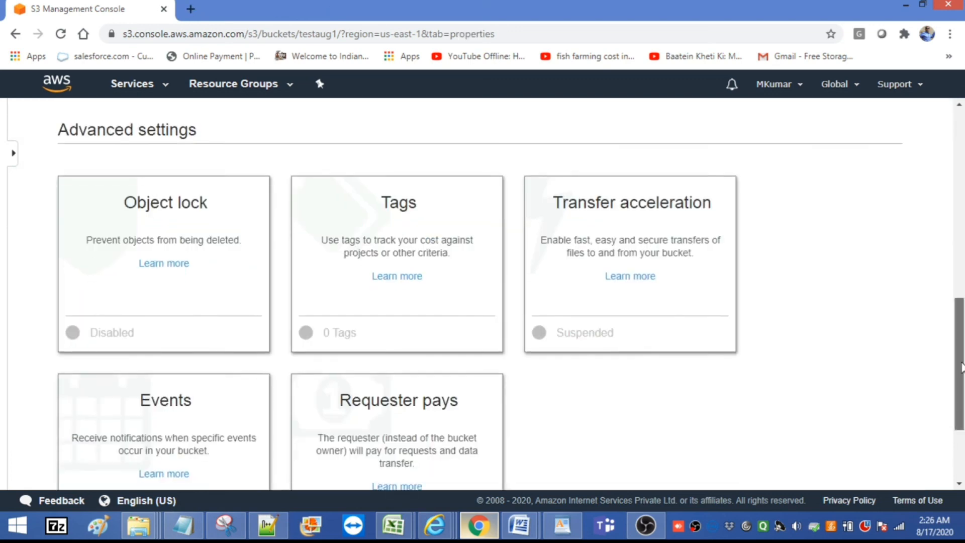
# View the testaug1 bucket's Block public access permissions and open its bucket policy editor
pyautogui.moveTo(961, 367); pyautogui.dragTo(961, 191)
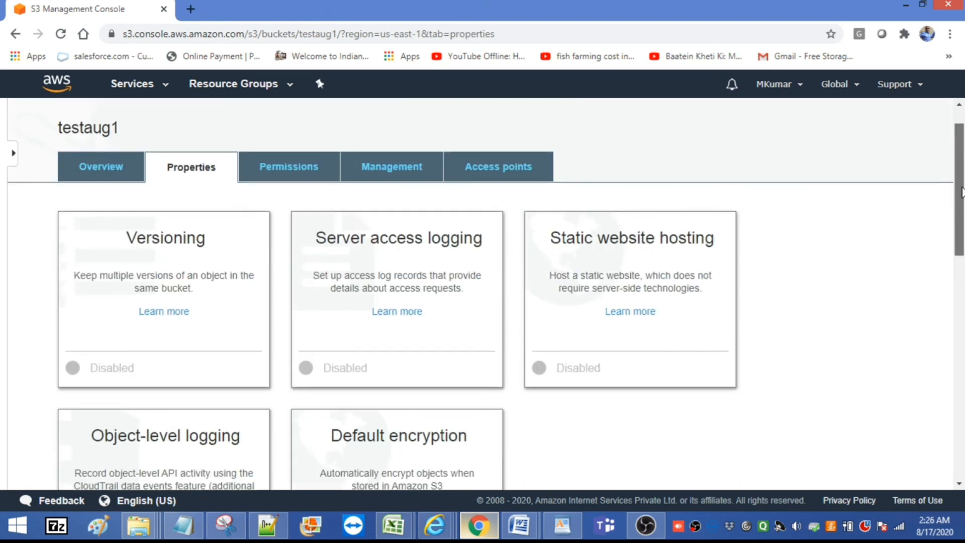
pyautogui.click(288, 171)
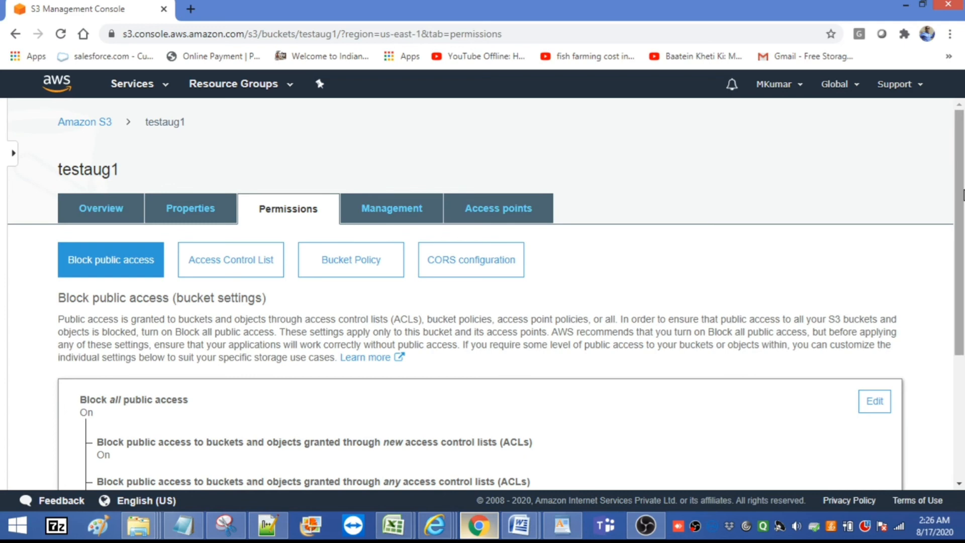
pyautogui.moveTo(963, 196); pyautogui.dragTo(963, 224)
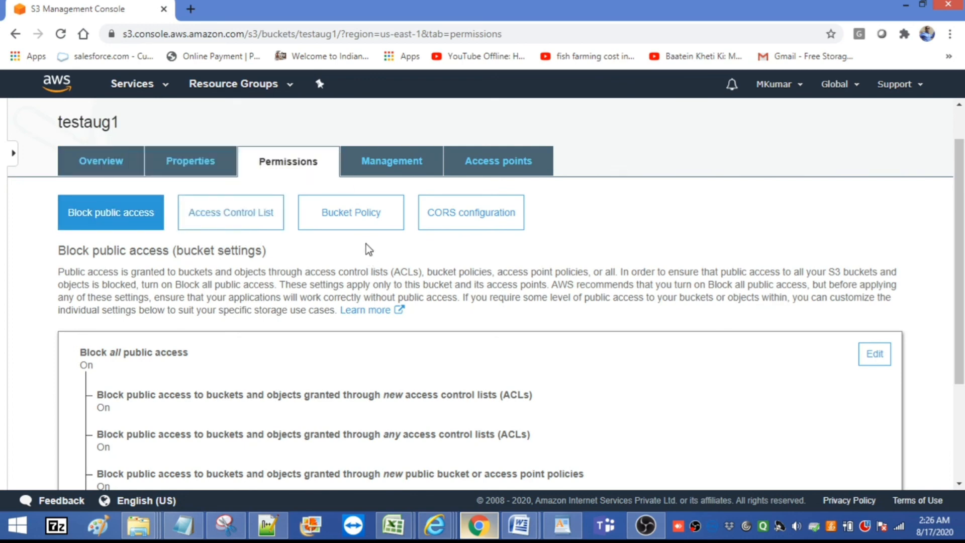
pyautogui.click(355, 218)
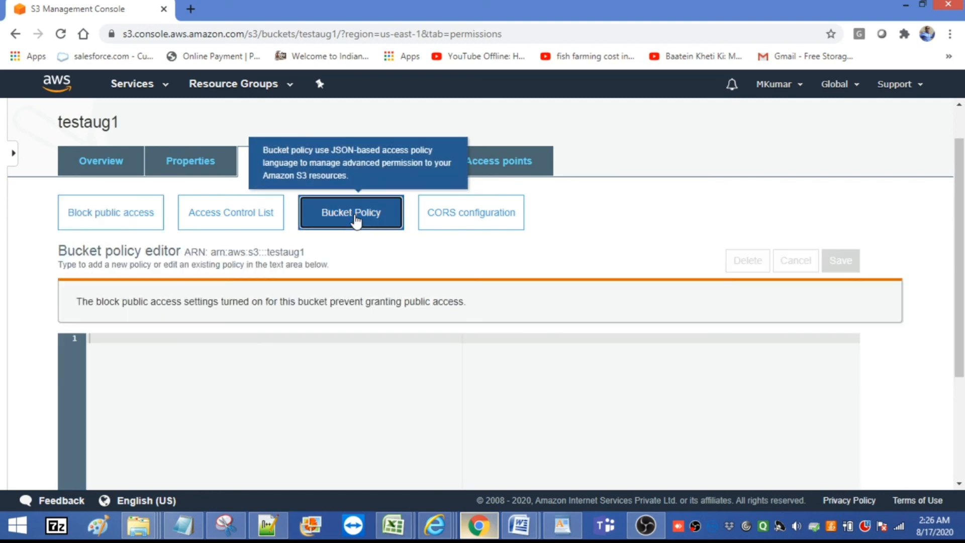
# Examine the testaug1 bucket's access control list, covering access for the bucket owner and for other AWS accounts
pyautogui.click(223, 219)
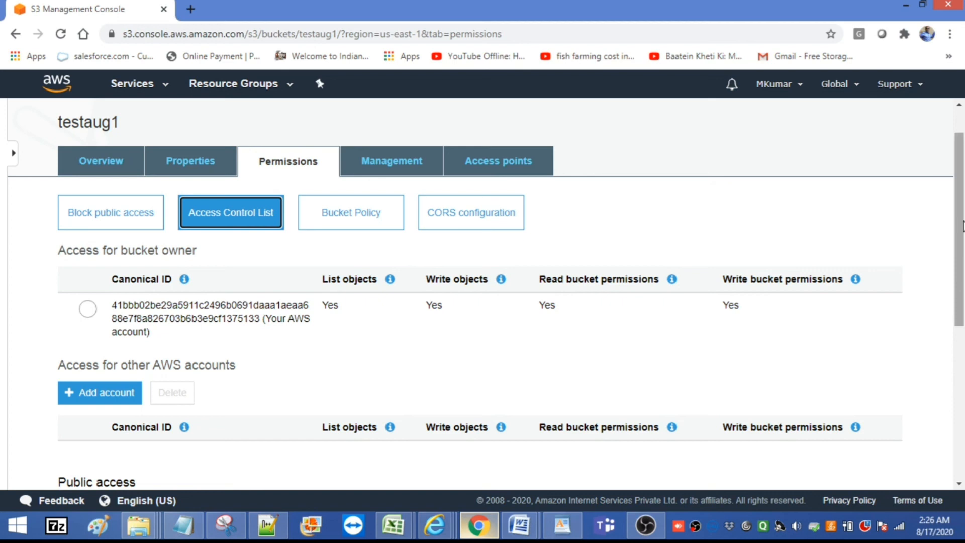
pyautogui.moveTo(962, 225); pyautogui.dragTo(960, 202)
pyautogui.press('super+c')
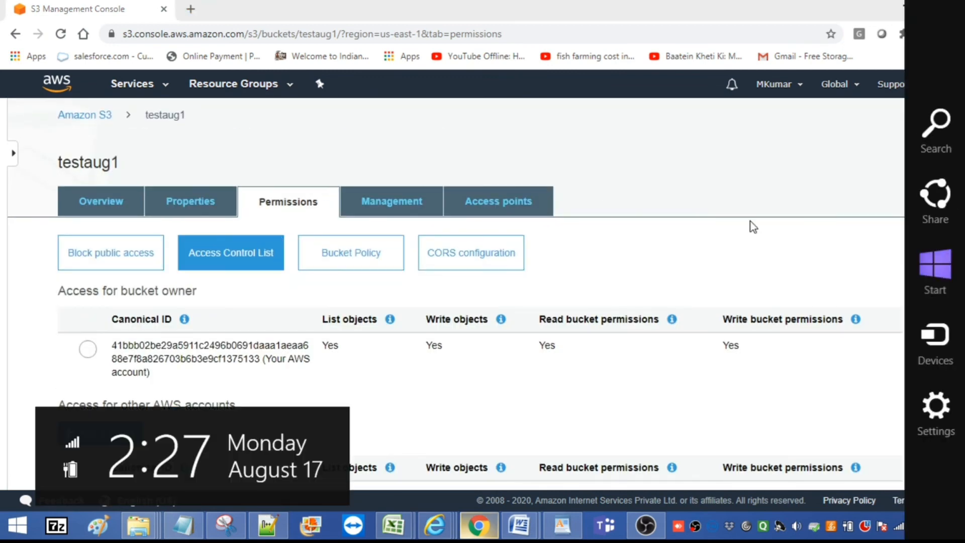
pyautogui.click(361, 255)
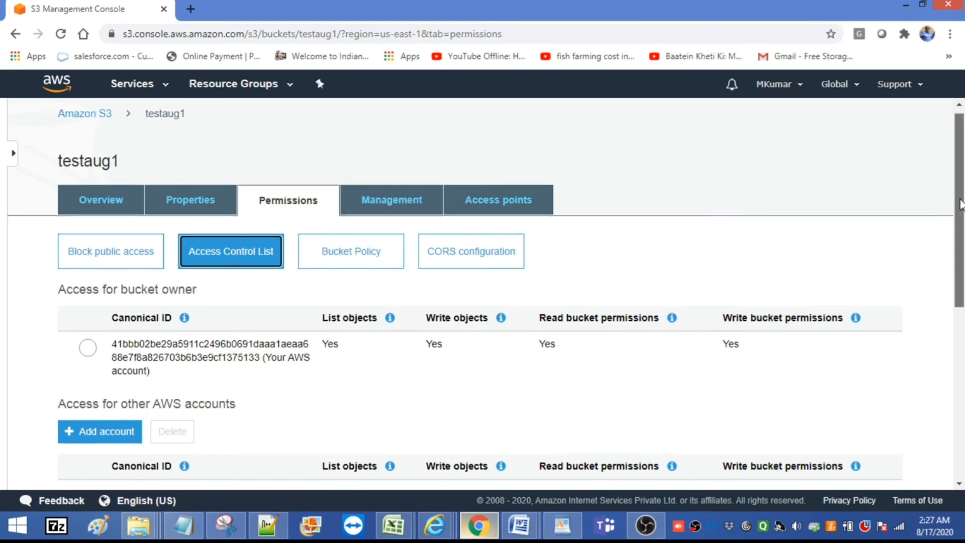
pyautogui.moveTo(961, 201); pyautogui.dragTo(961, 217)
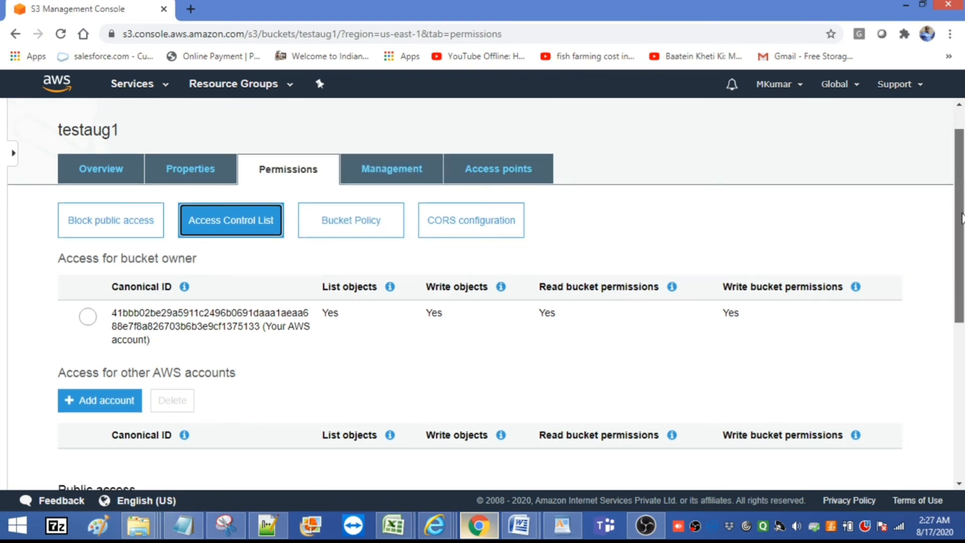
# Open the policy generator from the testaug1 bucket policy editor, and return to the list of S3 buckets
pyautogui.click(372, 227)
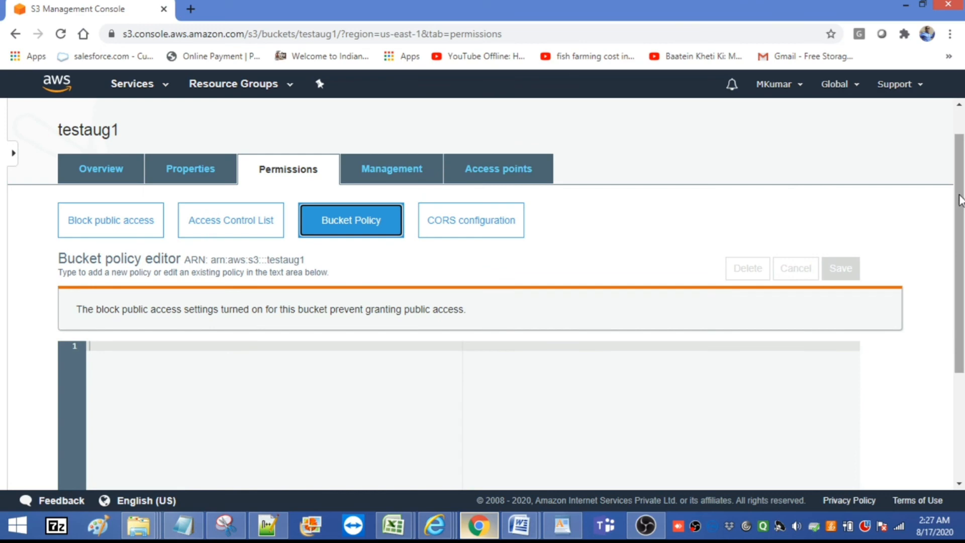
pyautogui.moveTo(961, 201); pyautogui.dragTo(964, 252)
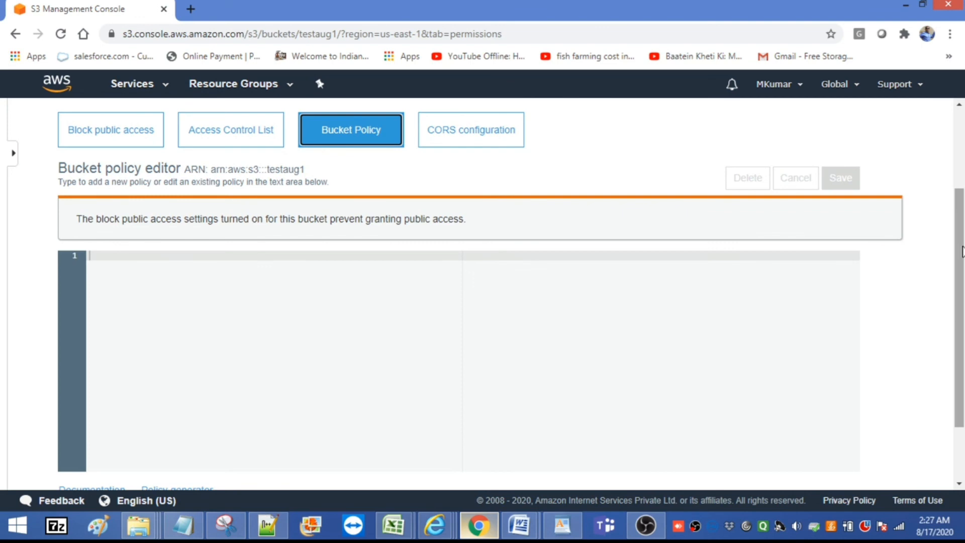
pyautogui.moveTo(963, 251); pyautogui.dragTo(963, 287)
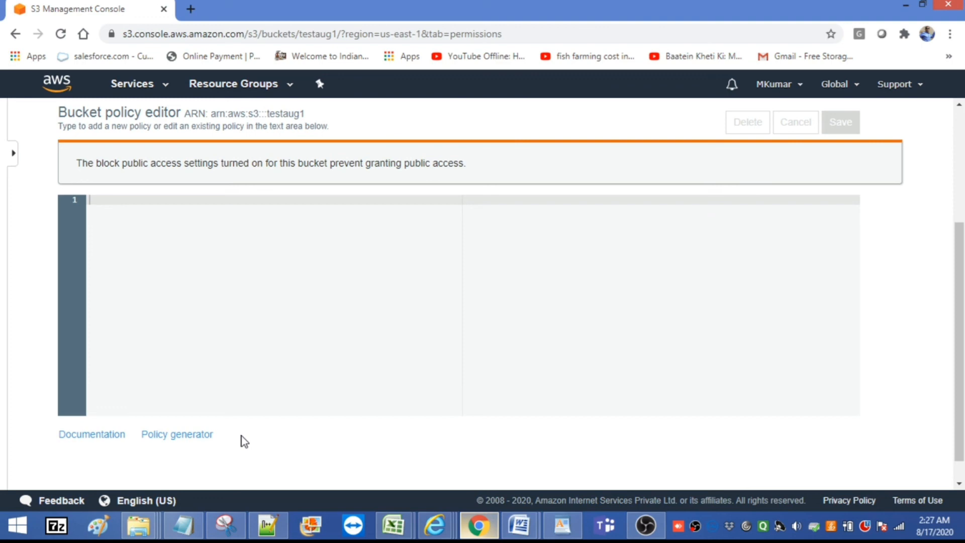
pyautogui.click(198, 435)
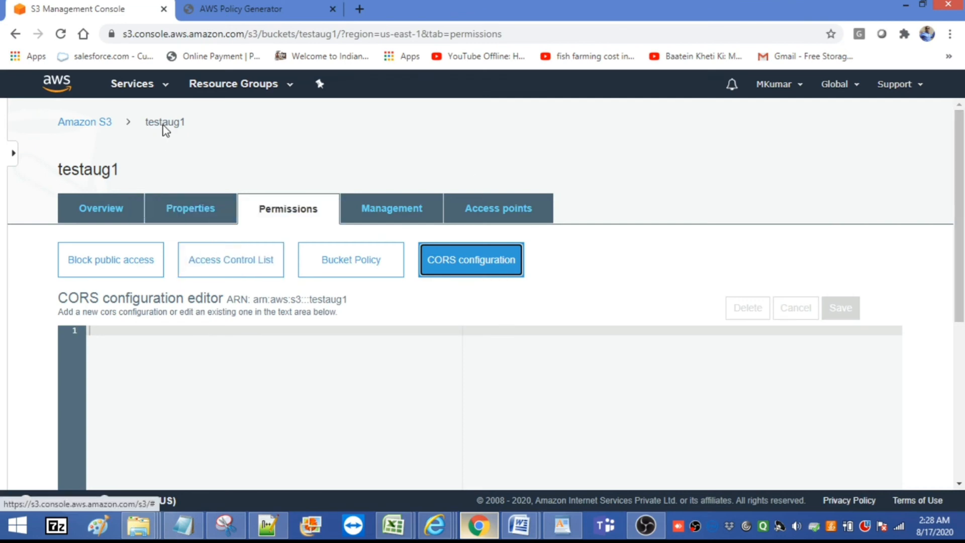
pyautogui.click(83, 123)
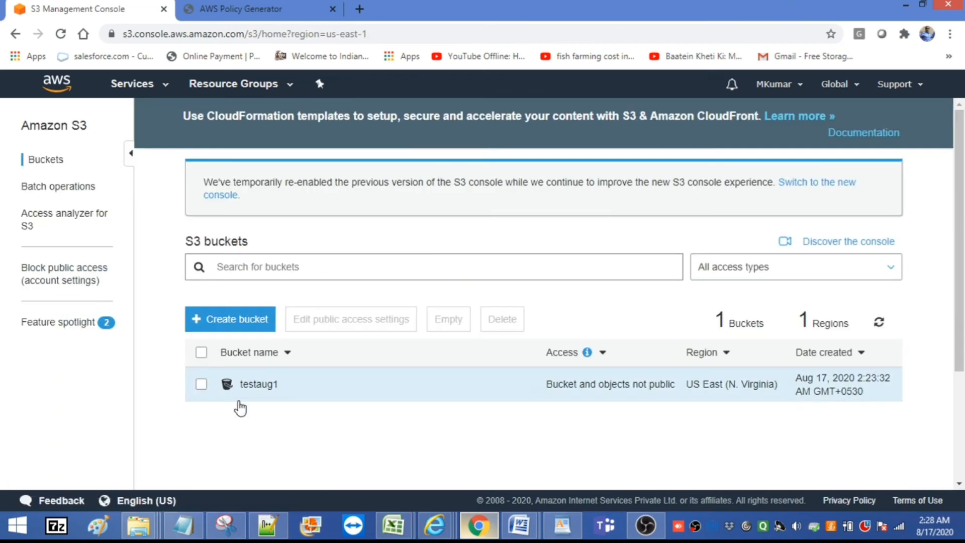